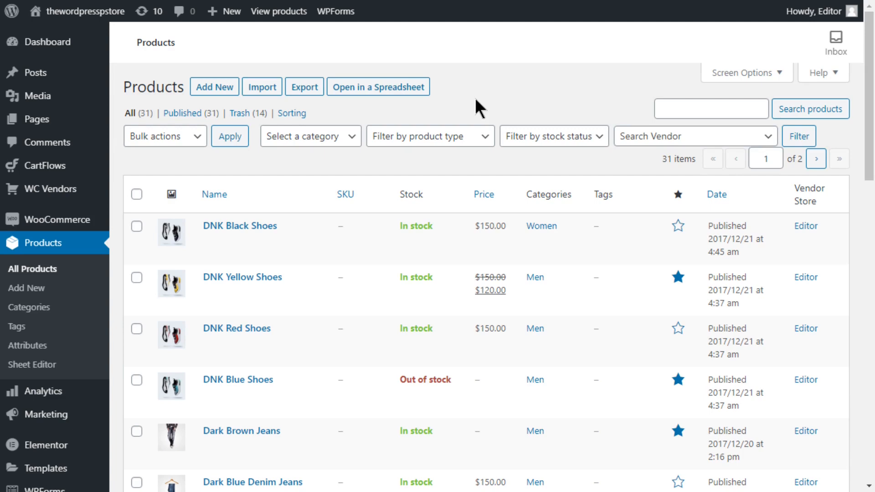
Open the products in the Sheet Editor and set up a search for the keyword "Tshirt" that includes variations, with advanced filters enabled
left_click(70, 366)
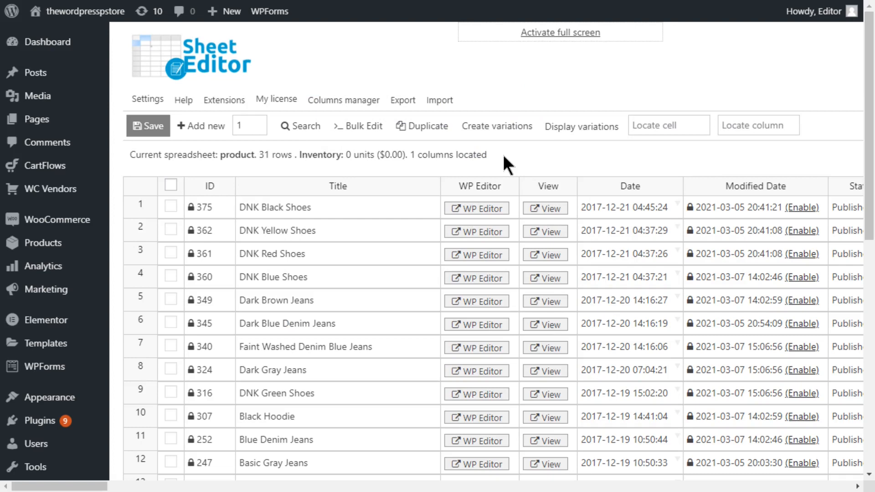
left_click(310, 125)
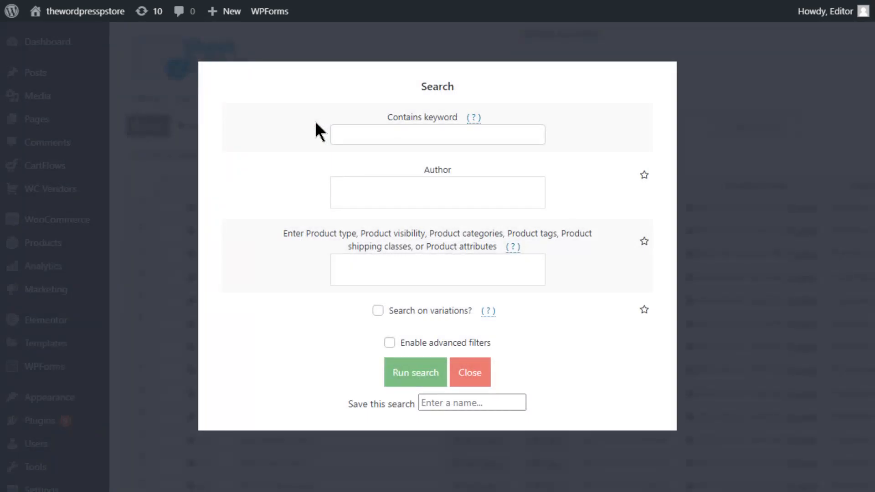
left_click(354, 139)
left_click(364, 160)
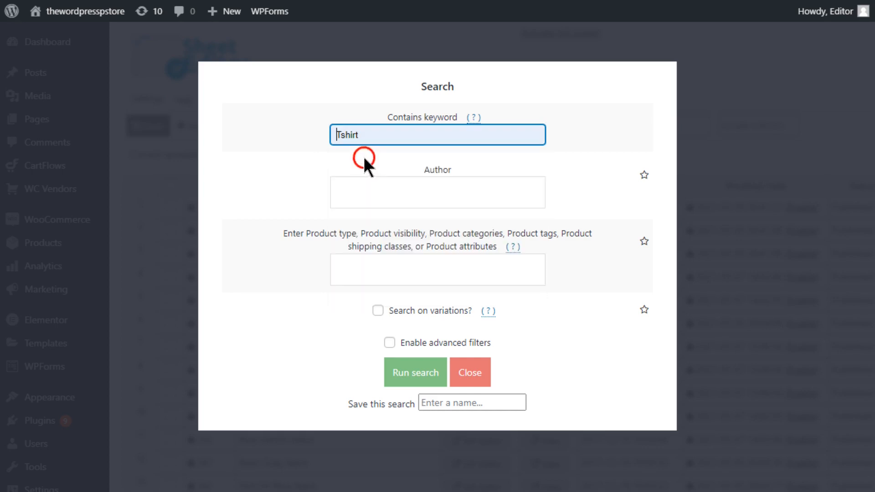
left_click(379, 312)
left_click(388, 343)
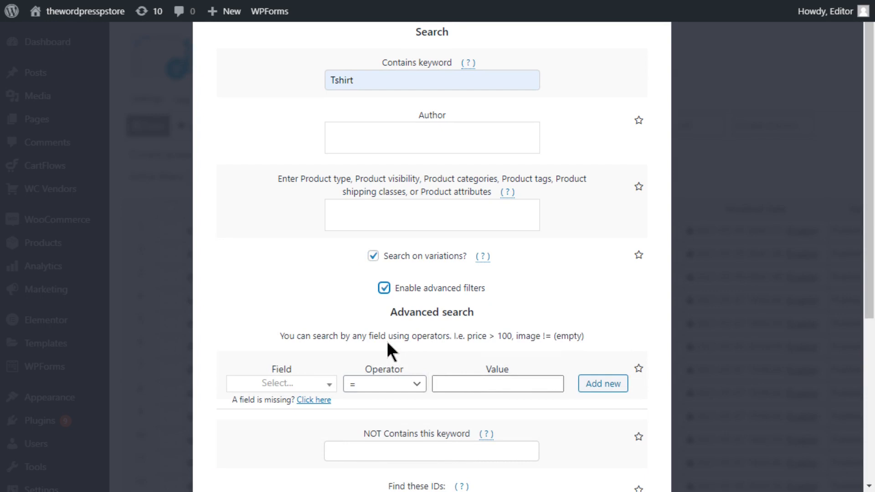
Add the advanced filter Stock status (_stock_status) with the = operator and an unchecked value, and run the search
left_click(254, 384)
type("stock")
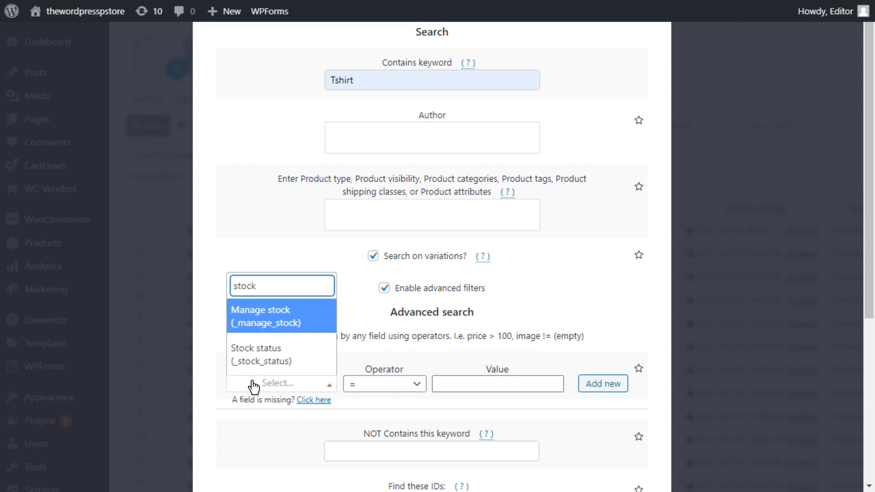
left_click(262, 355)
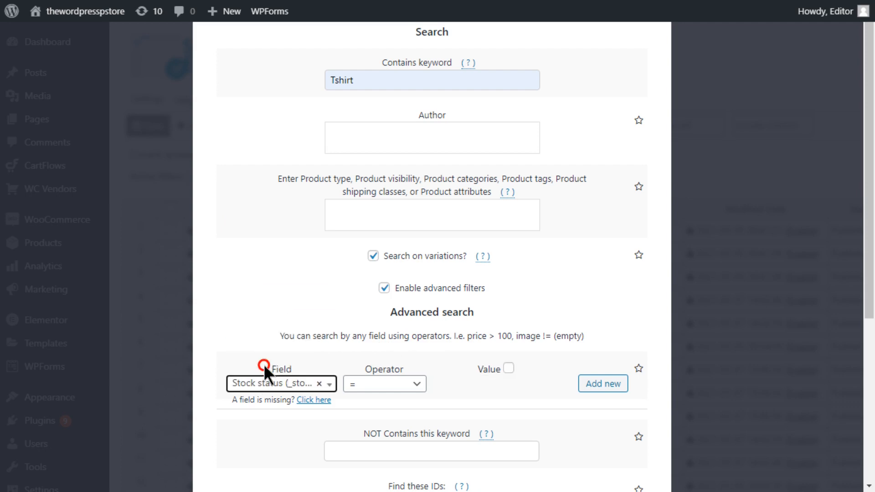
left_click(414, 384)
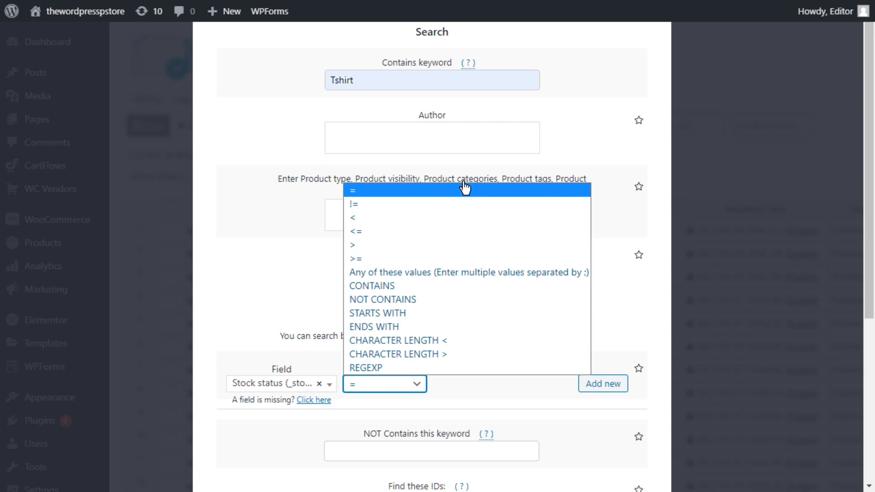
left_click(464, 189)
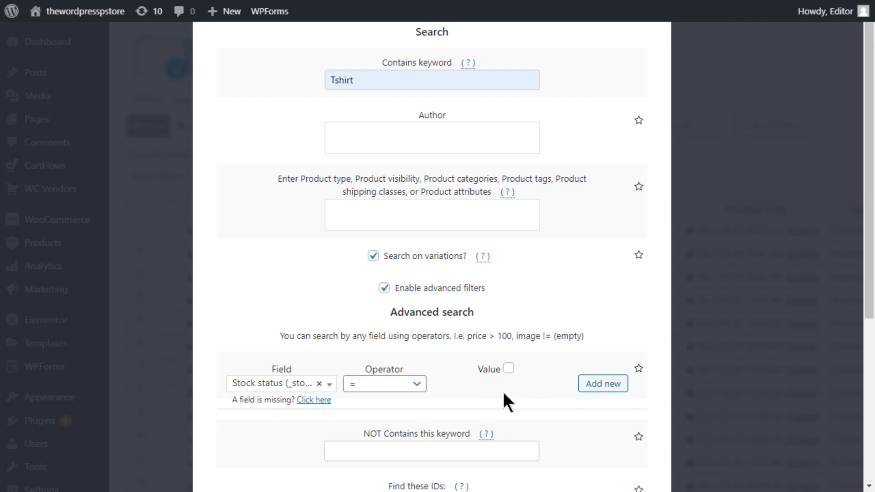
scroll(503, 399, "down", 6)
left_click(423, 429)
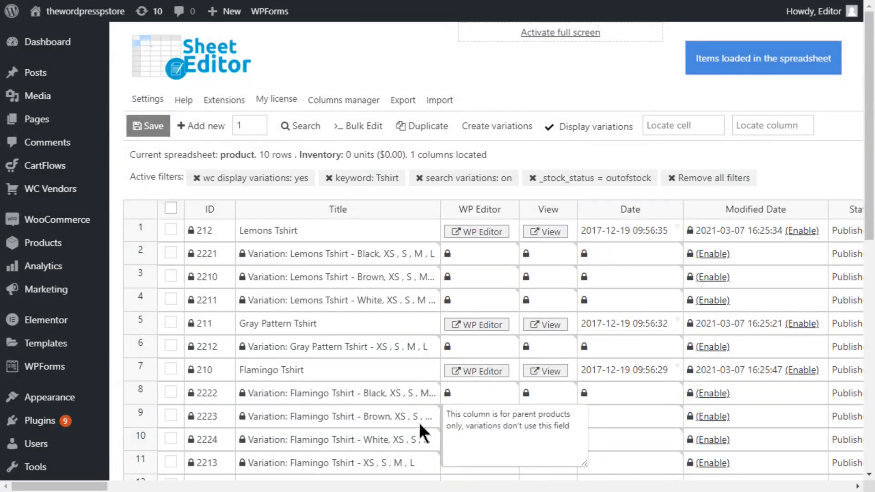
Locate the "stock status" column in the spreadsheet
left_click(750, 125)
type("stock st")
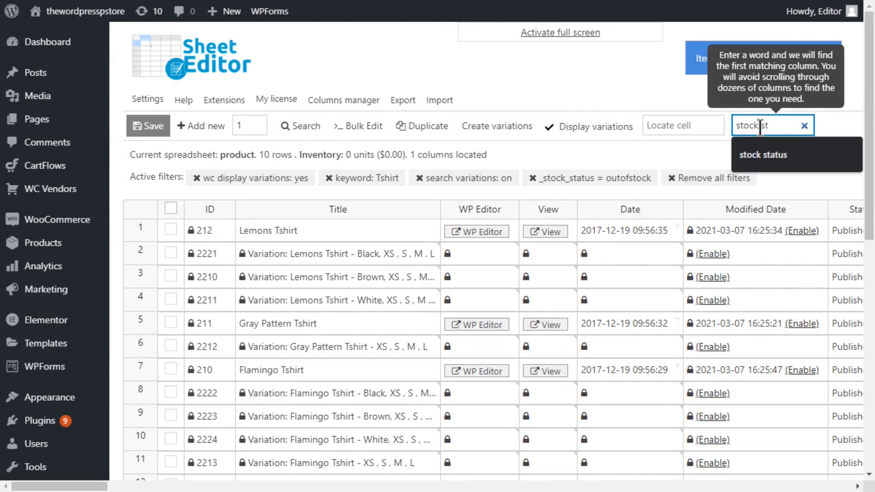
left_click(738, 154)
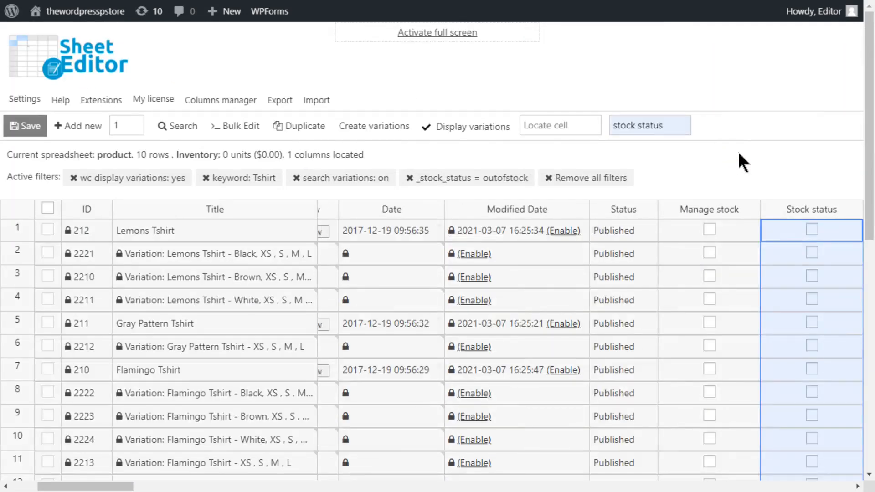
Start a bulk edit on all the rows from the current search and choose Status as the field to edit
left_click(239, 126)
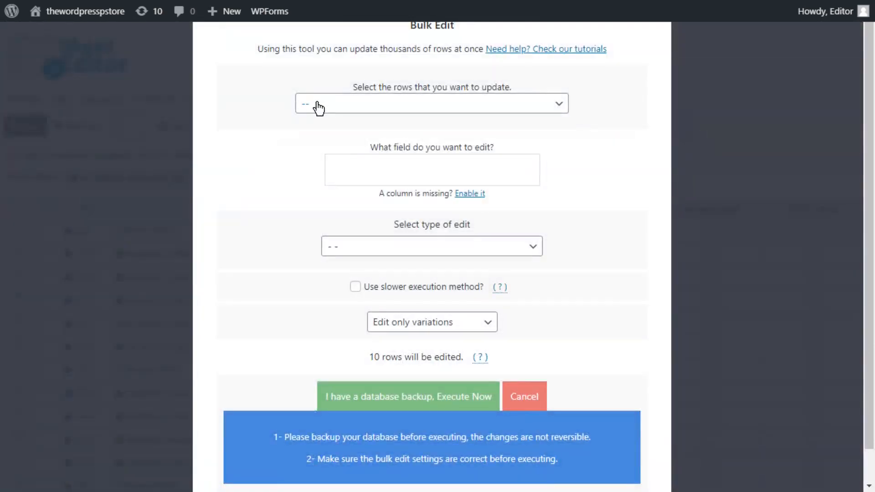
left_click(318, 106)
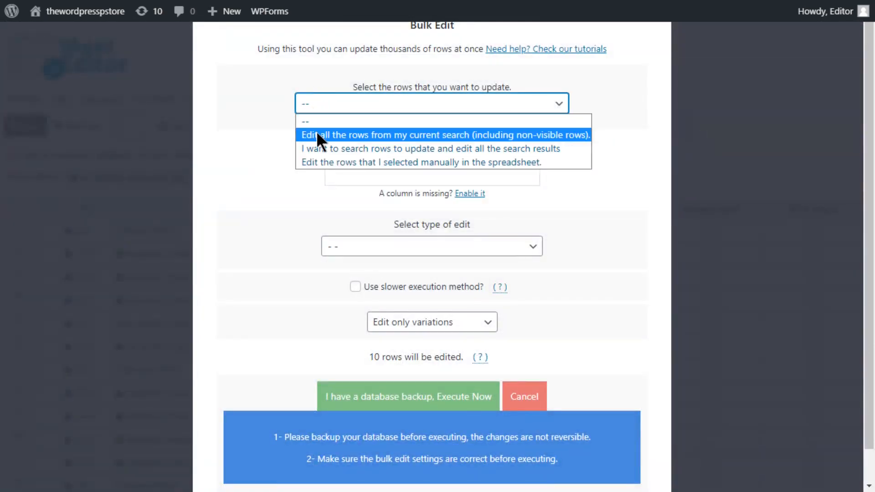
left_click(317, 133)
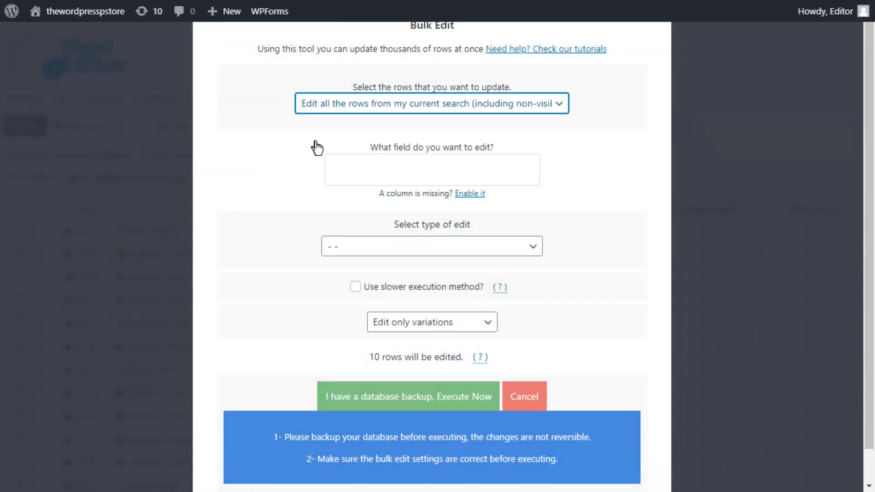
left_click(344, 169)
type("stat")
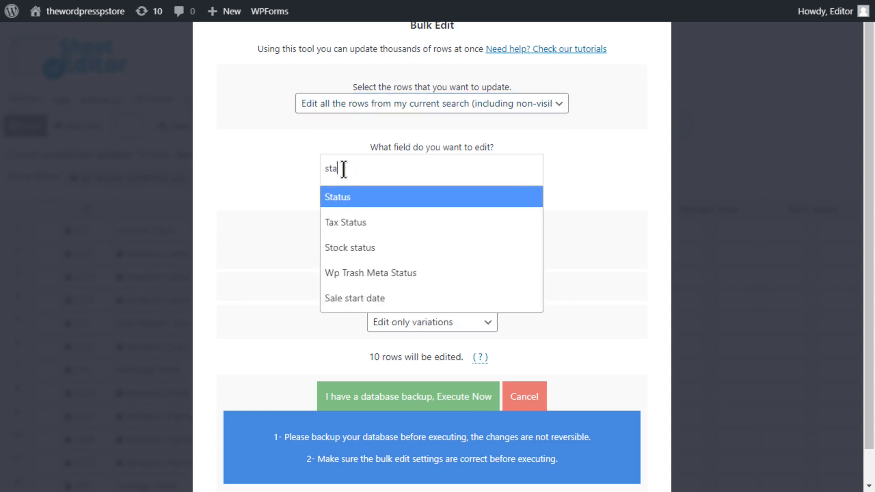
left_click(362, 205)
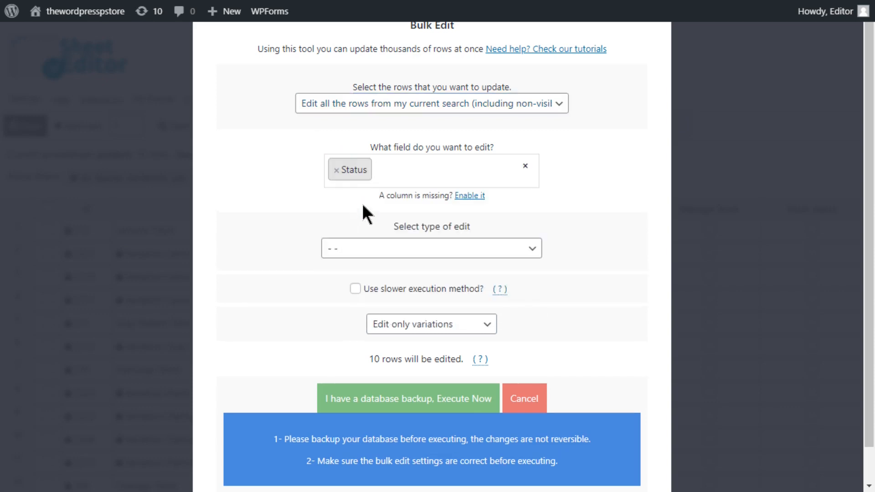
Use the Set value edit type to change the status to Trash, execute the bulk edit and close it
left_click(354, 248)
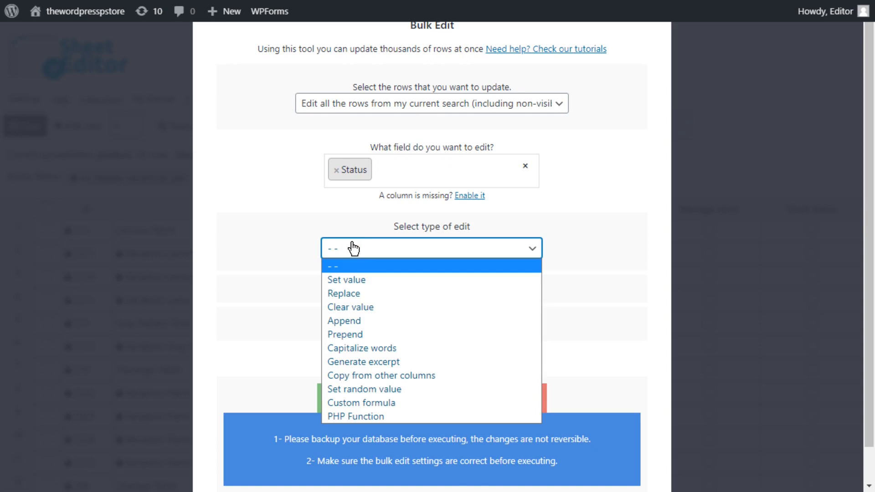
left_click(349, 279)
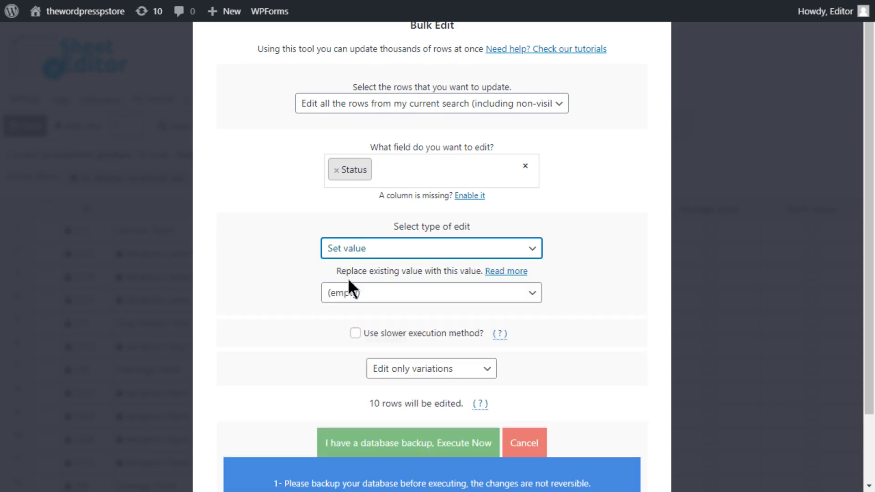
left_click(349, 291)
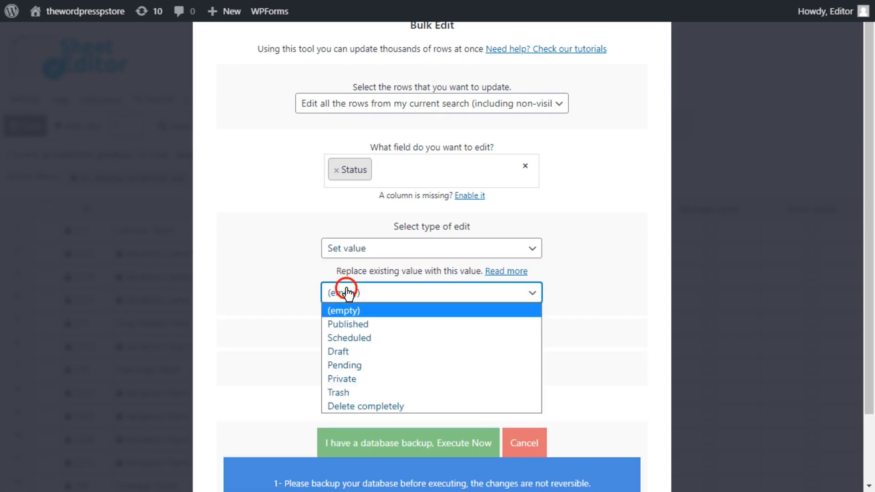
left_click(365, 393)
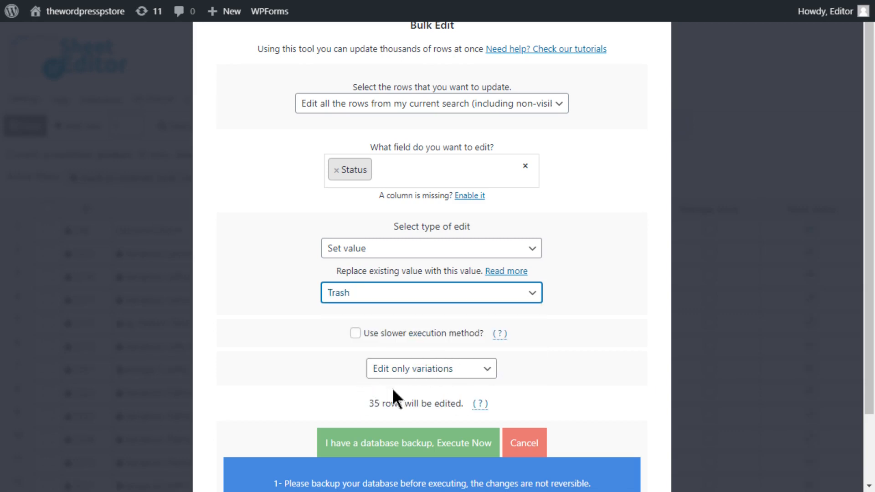
left_click(392, 439)
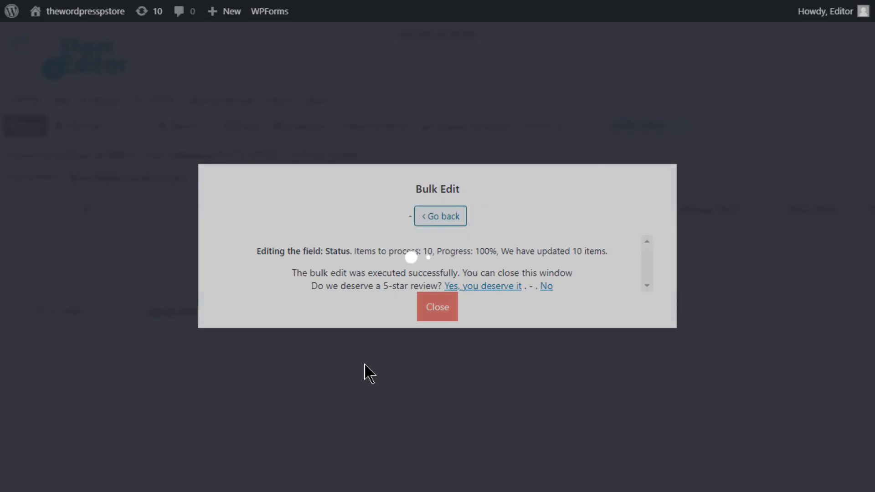
left_click(433, 318)
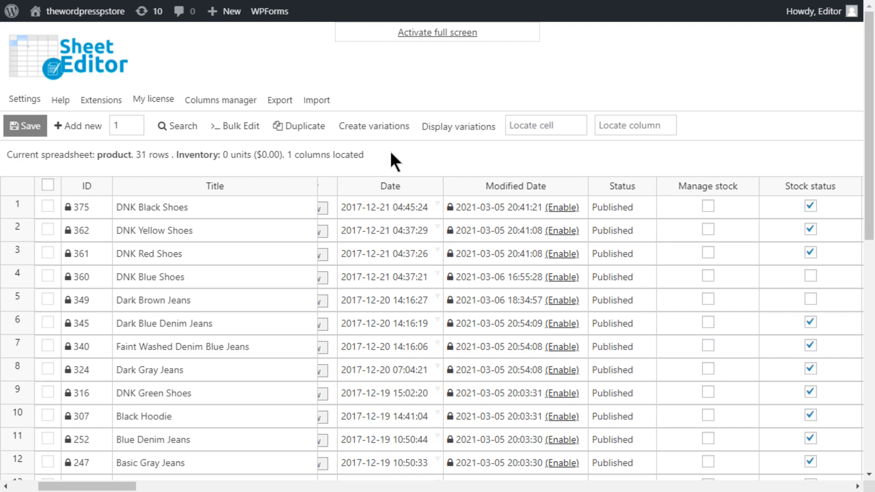
Set up a new search for the product category Men that includes variations, with advanced filters enabled
left_click(177, 128)
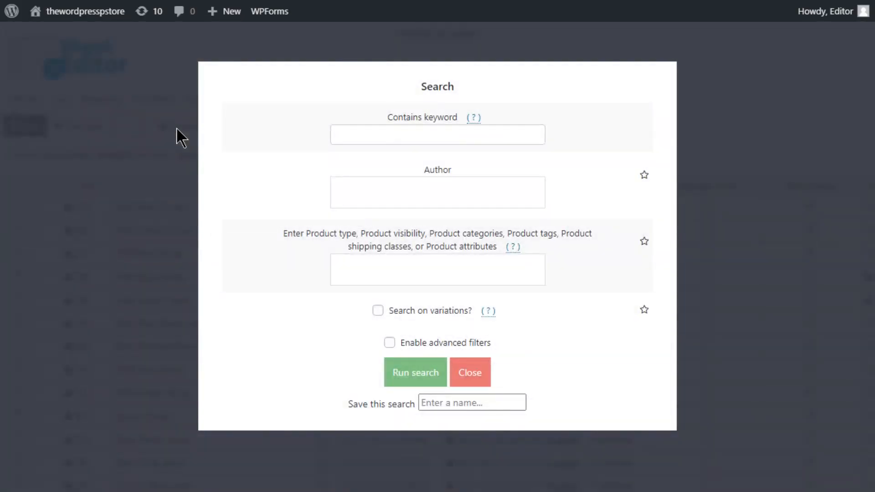
left_click(349, 262)
type("Men")
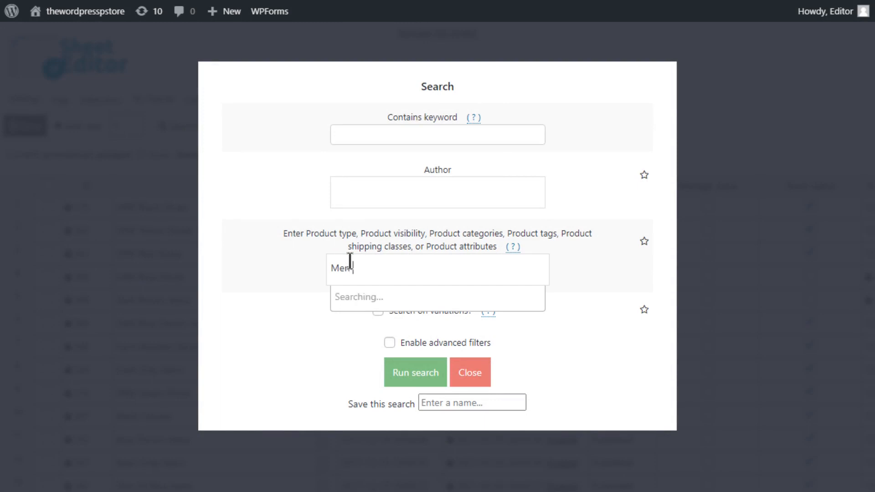
left_click(360, 294)
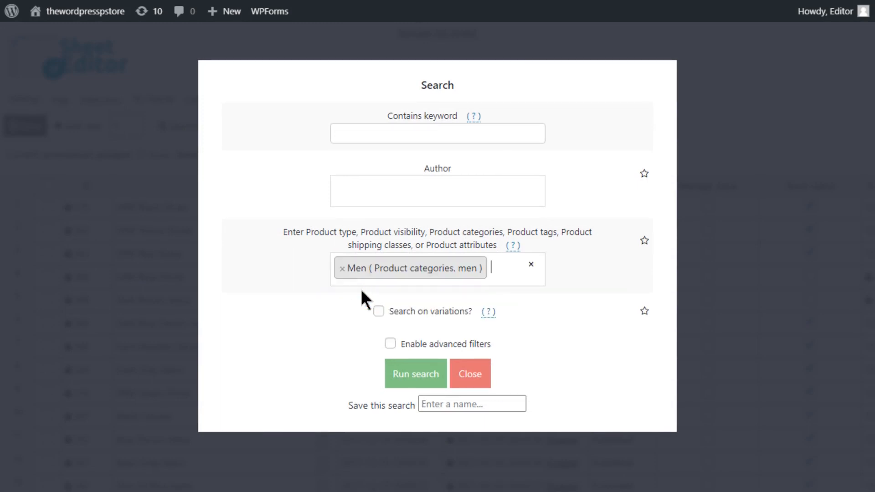
left_click(378, 312)
left_click(395, 343)
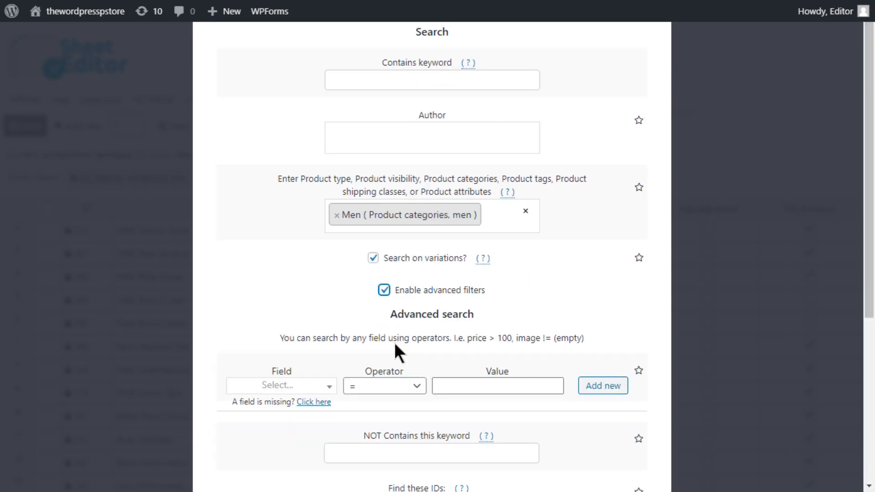
Filter the Men category search by Stock status with the = operator and an unchecked value, and run it
left_click(256, 390)
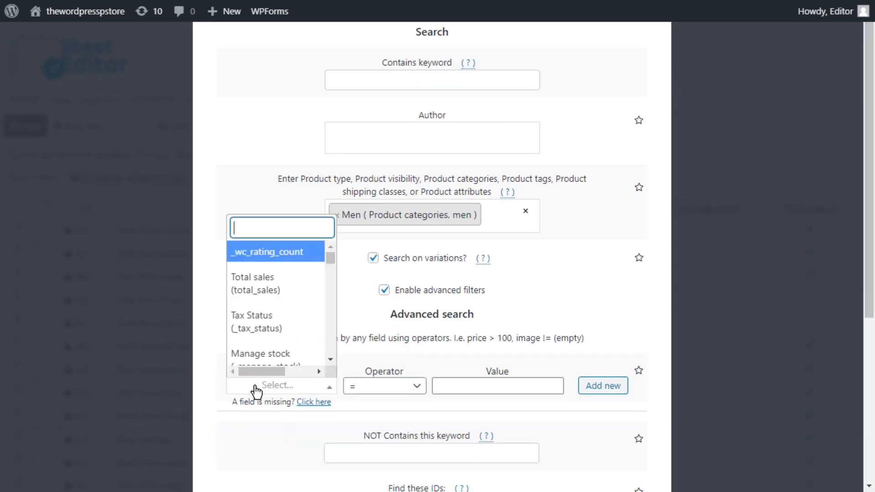
type("stock")
left_click(256, 353)
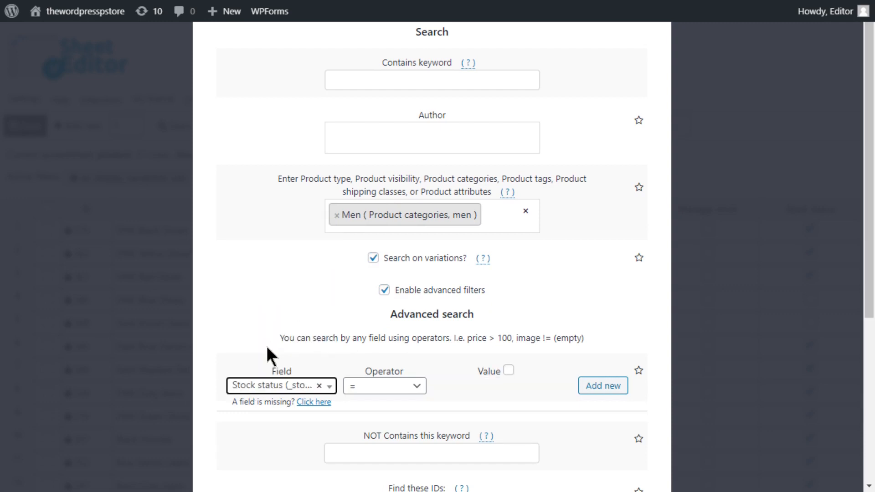
left_click(365, 386)
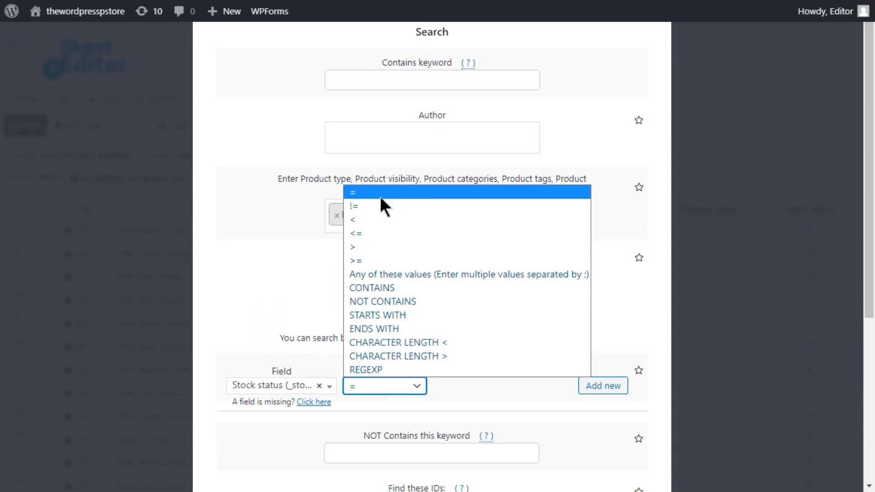
left_click(379, 193)
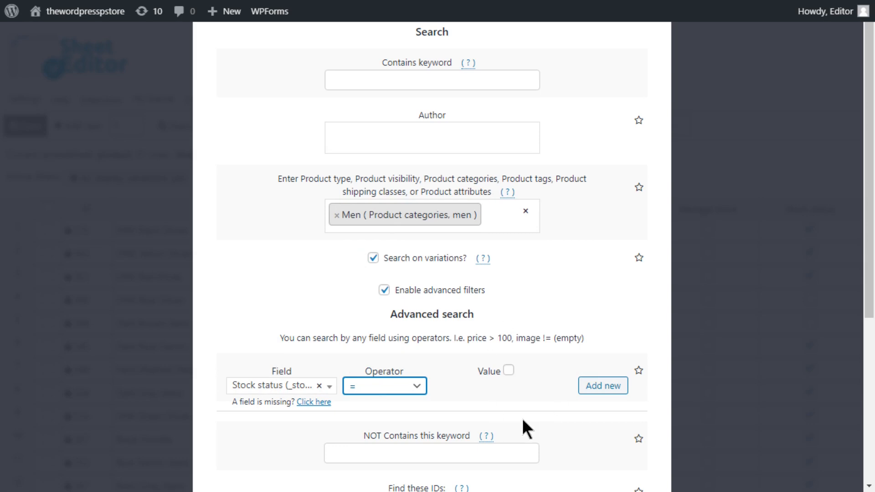
scroll(521, 417, "down", 5)
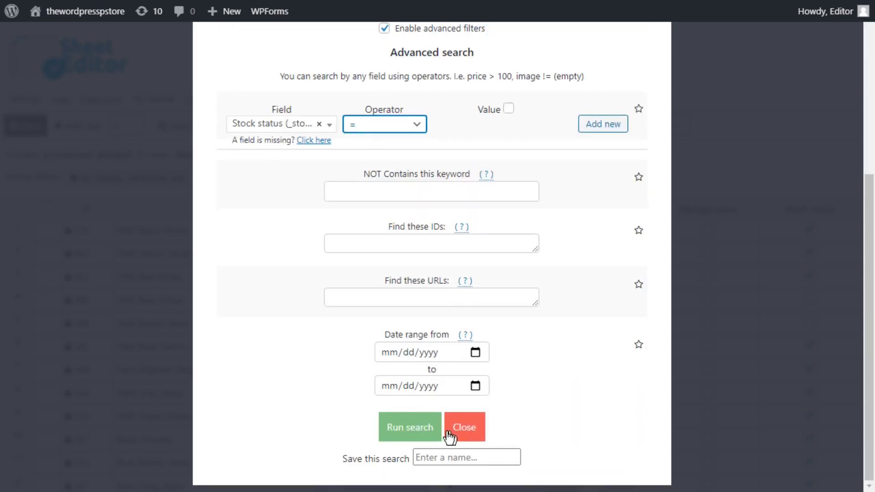
left_click(421, 432)
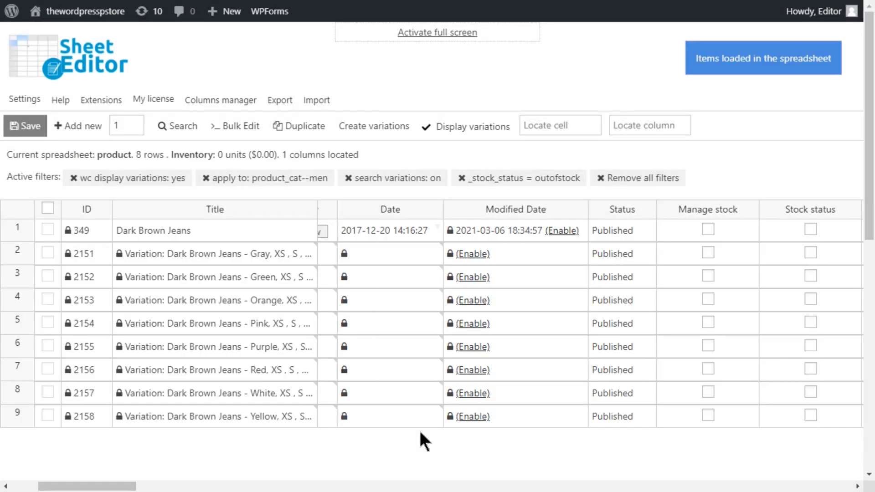
Start a bulk edit on all the rows from the Men category search and choose Status as the field to edit
left_click(235, 126)
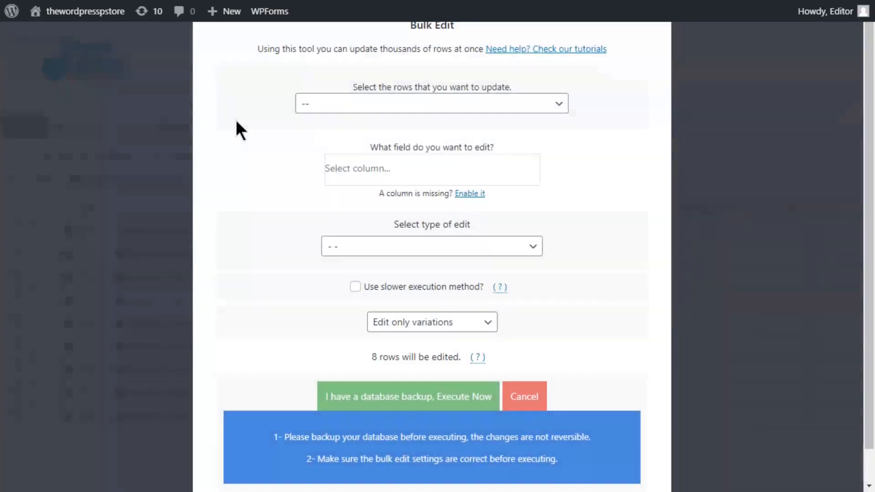
left_click(326, 105)
left_click(336, 122)
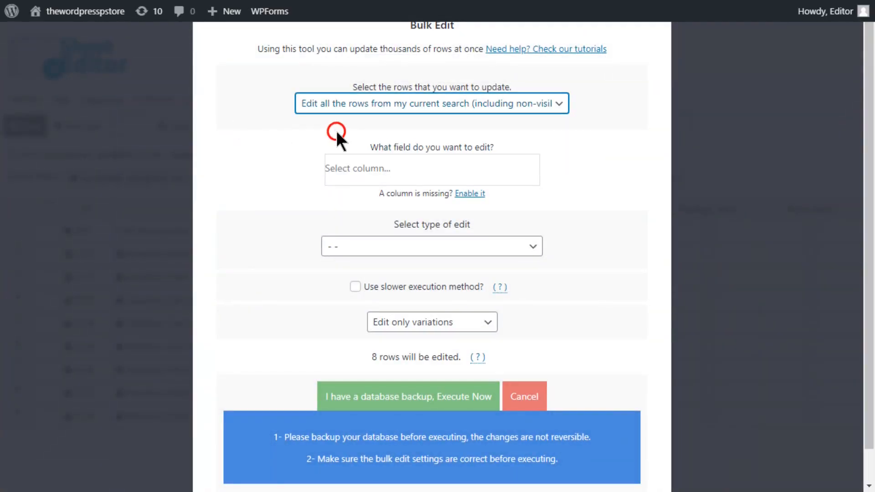
left_click(345, 168)
type("statu")
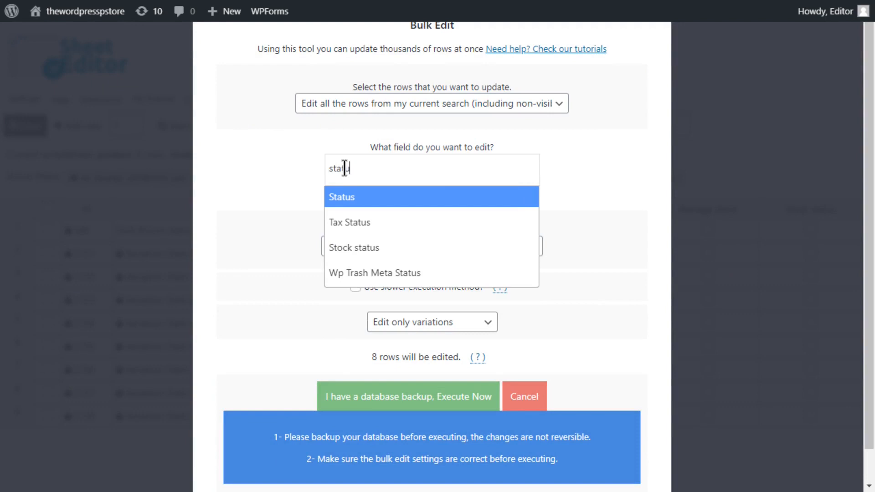
left_click(363, 188)
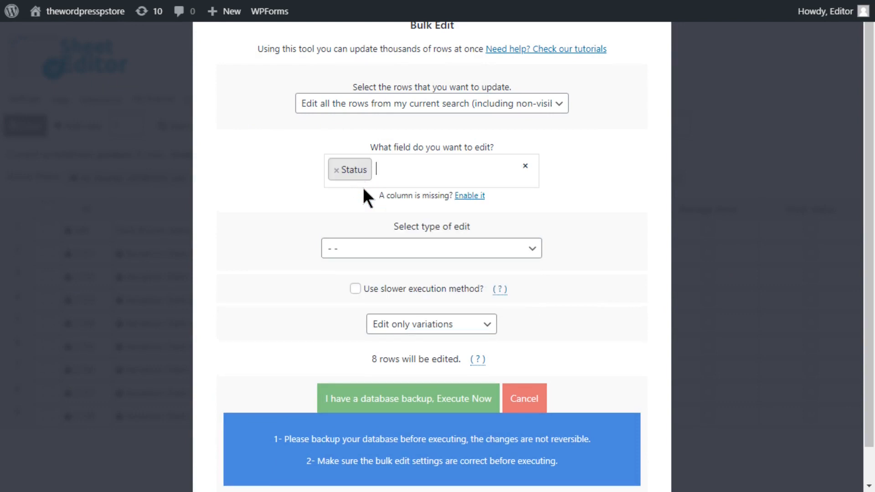
Set the status of the out-of-stock Men variations to Trash with the Set value edit type, execute the bulk edit and close it
left_click(352, 246)
left_click(358, 275)
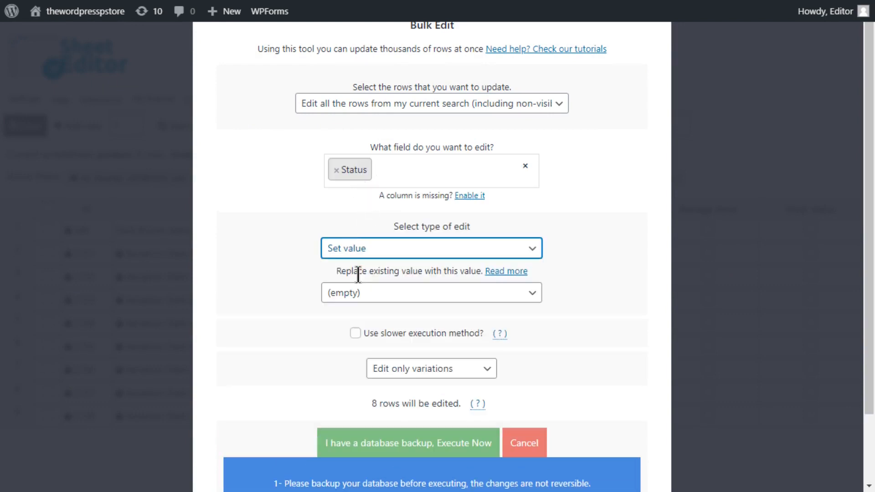
left_click(359, 291)
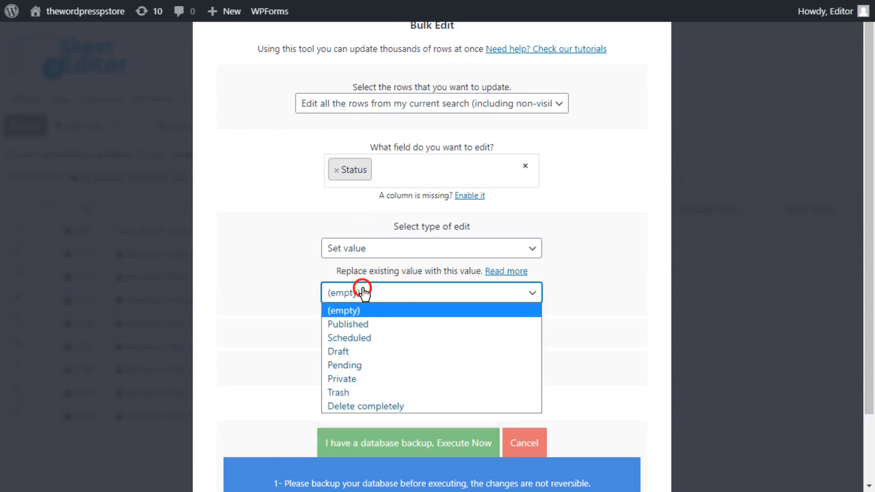
left_click(370, 390)
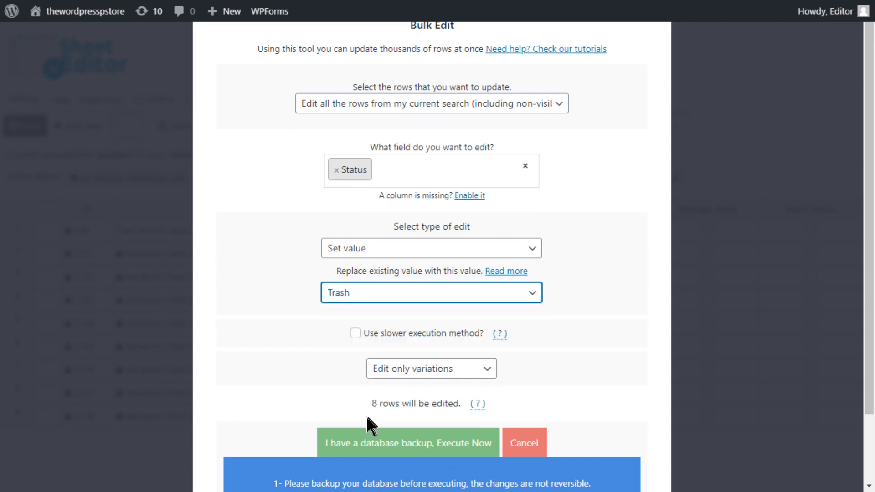
left_click(363, 445)
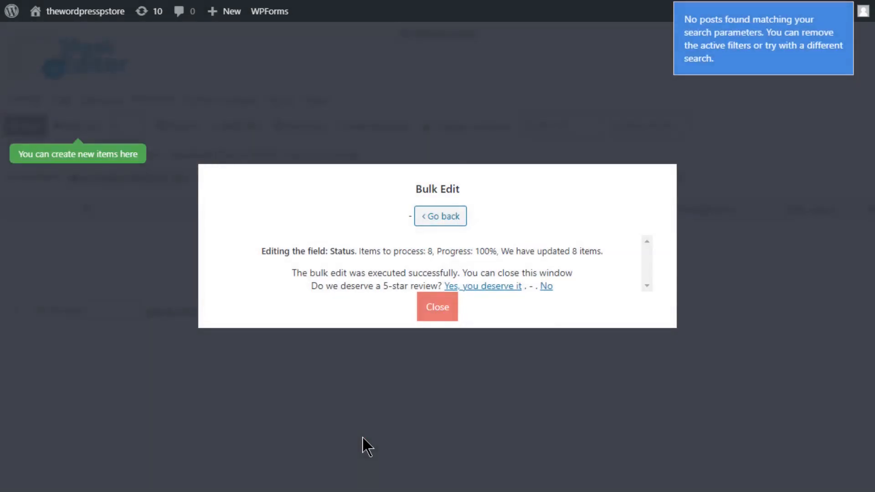
left_click(428, 311)
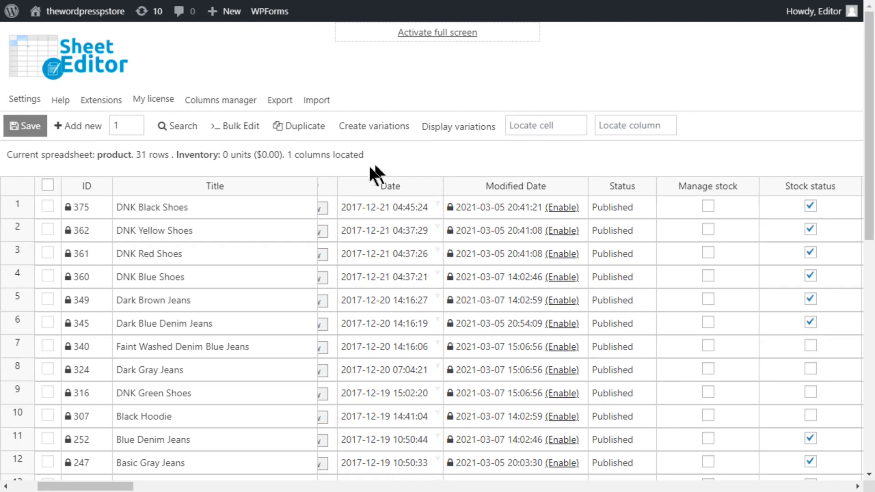
Set up a new search for the Product Color attribute Black that includes variations, with advanced filters enabled
left_click(199, 133)
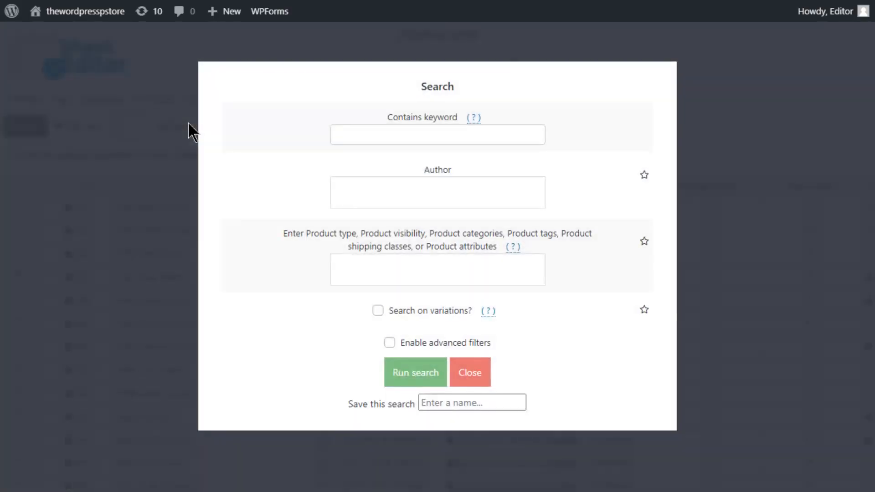
left_click(363, 259)
type("black")
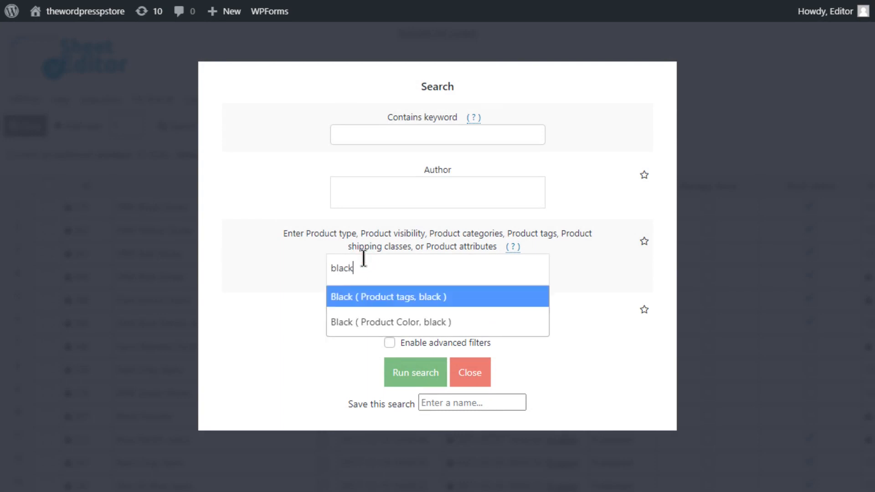
left_click(407, 318)
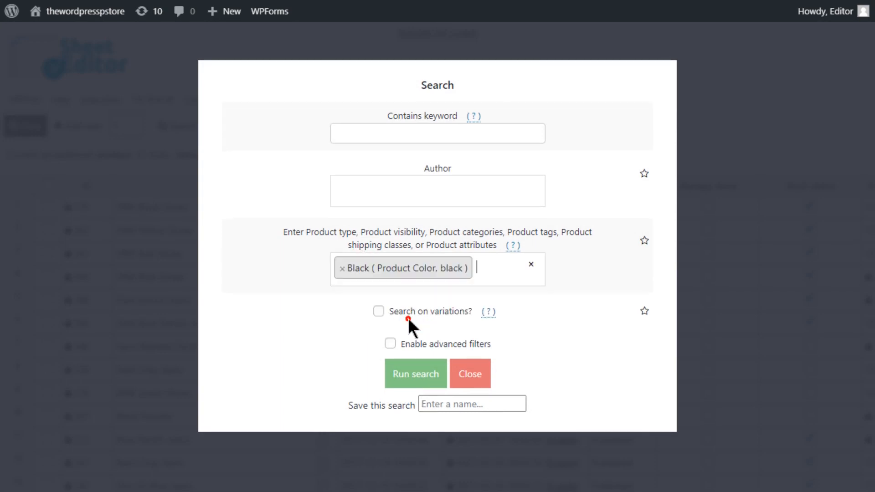
left_click(379, 312)
left_click(391, 344)
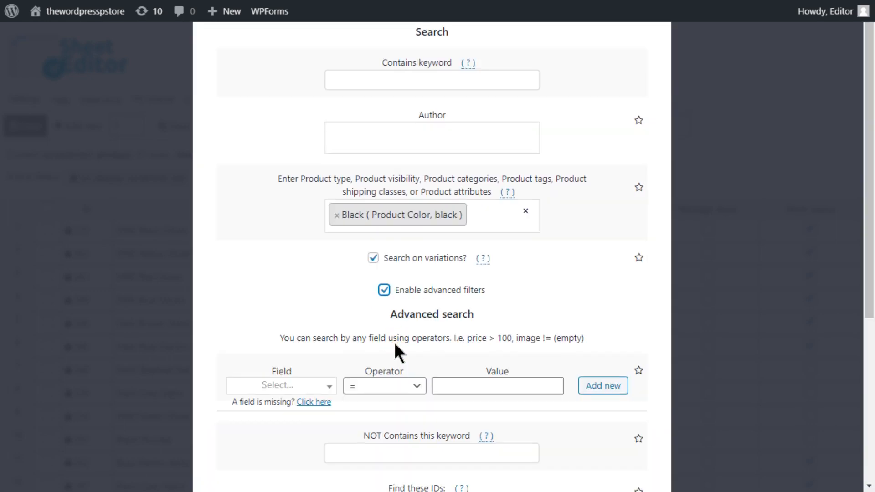
Filter the Black color search by Stock status with the = operator and an unchecked value, and run it
left_click(292, 387)
type("stoc")
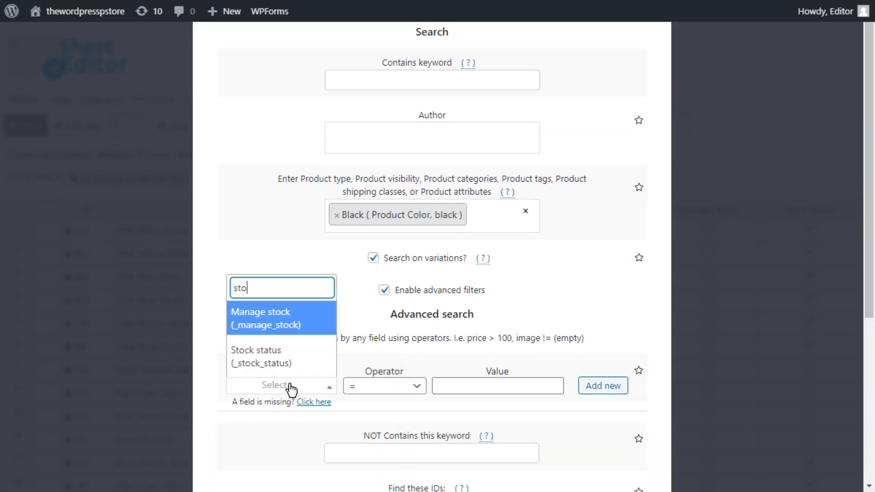
left_click(293, 364)
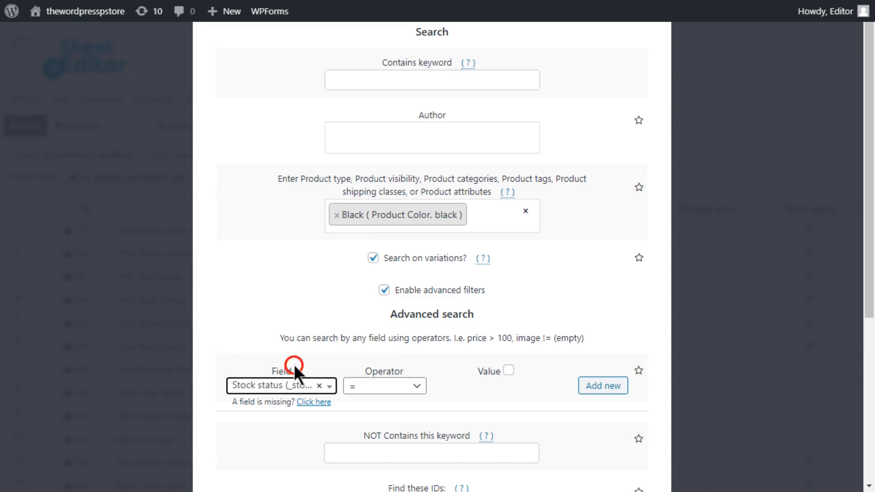
left_click(387, 385)
left_click(451, 192)
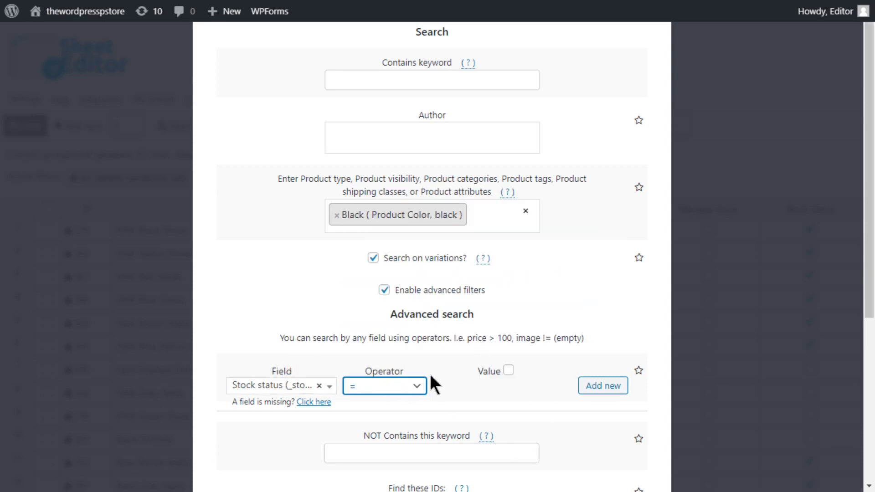
scroll(436, 378, "down", 5)
left_click(412, 424)
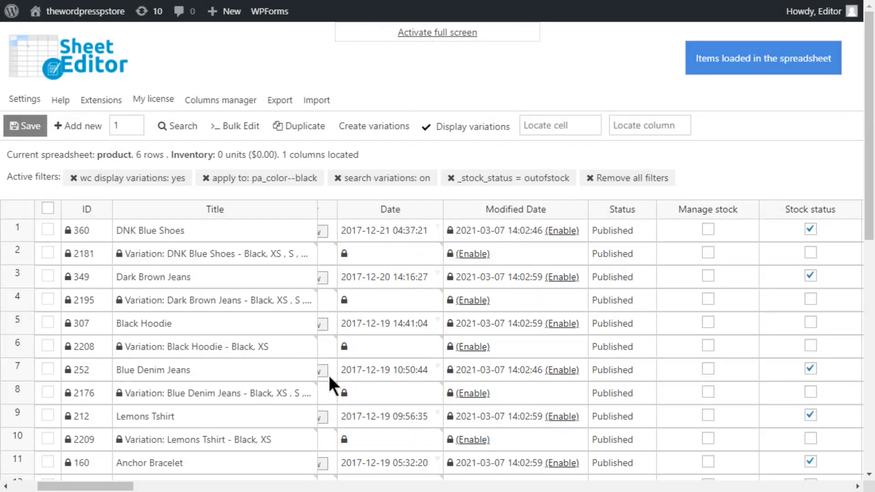
Start a bulk edit on all the rows from the Black color search and choose Status as the field to edit
left_click(239, 126)
left_click(305, 104)
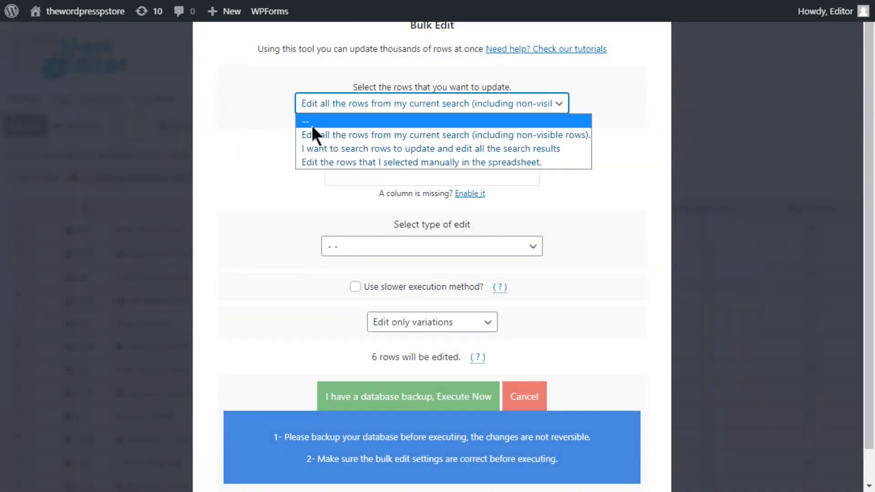
left_click(310, 128)
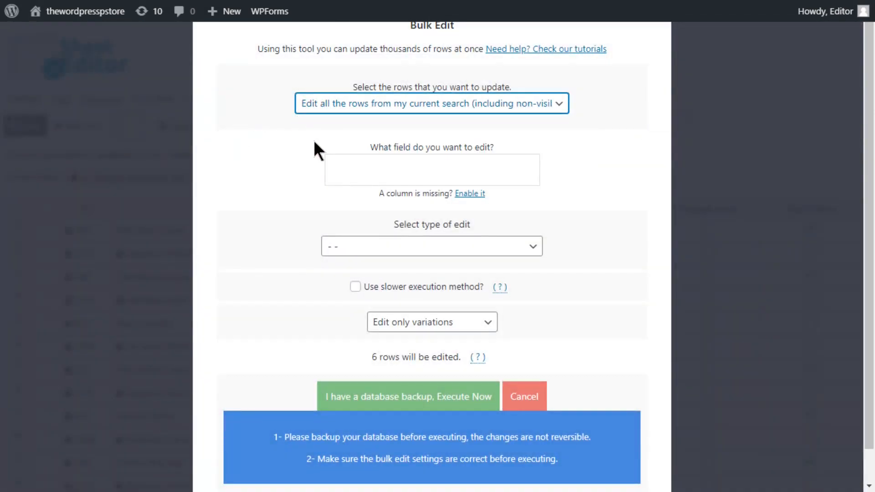
left_click(350, 170)
type("st")
left_click(376, 201)
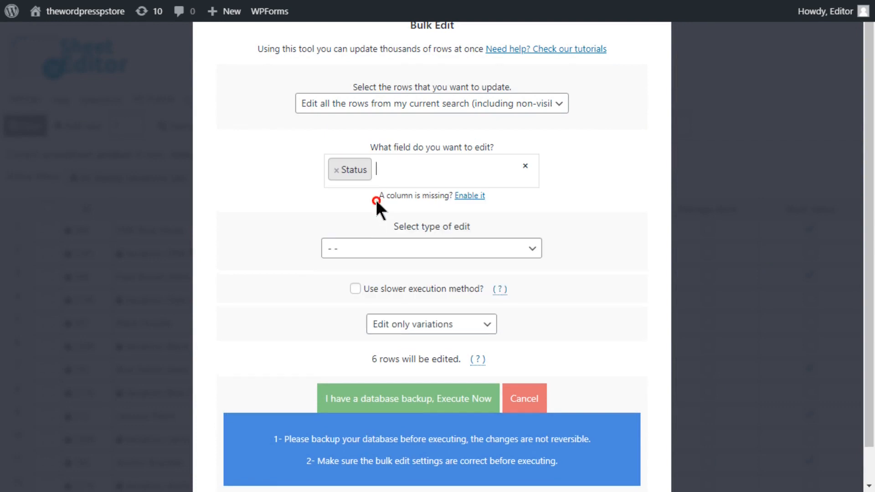
Use the Set value edit type to change the status to Delete completely, execute the bulk edit and close it
left_click(349, 247)
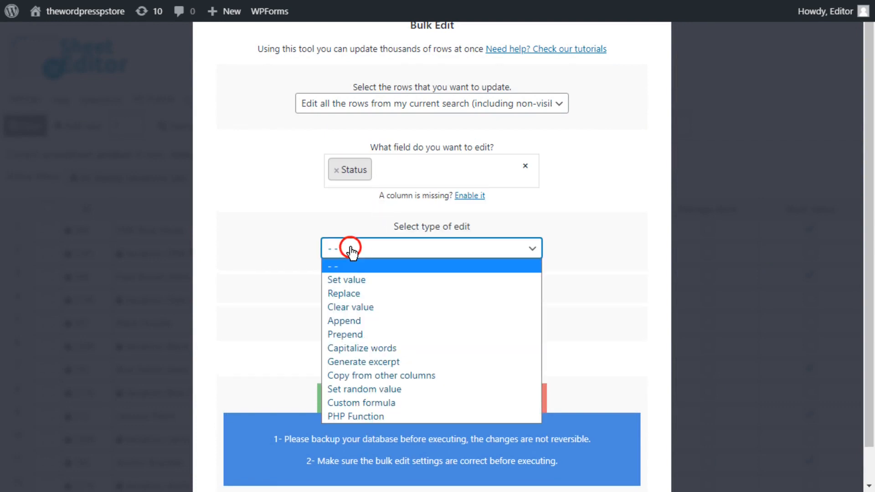
left_click(375, 278)
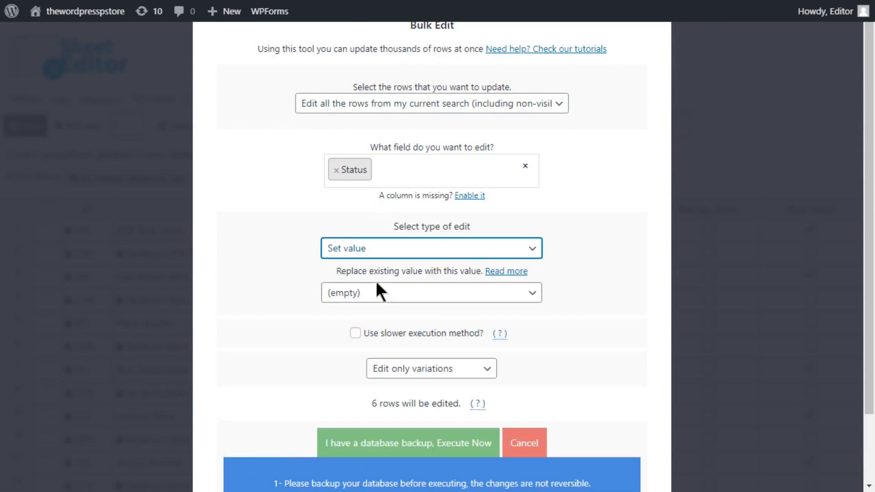
left_click(377, 285)
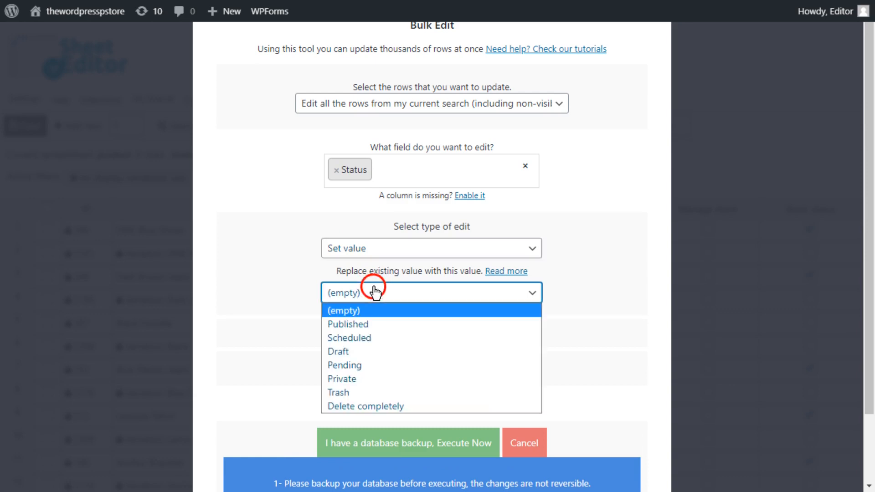
left_click(360, 406)
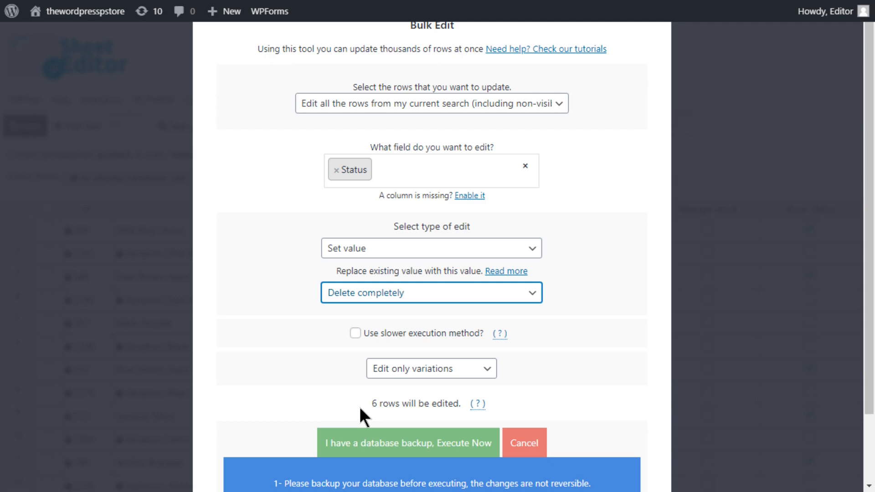
scroll(360, 409, "down", 2)
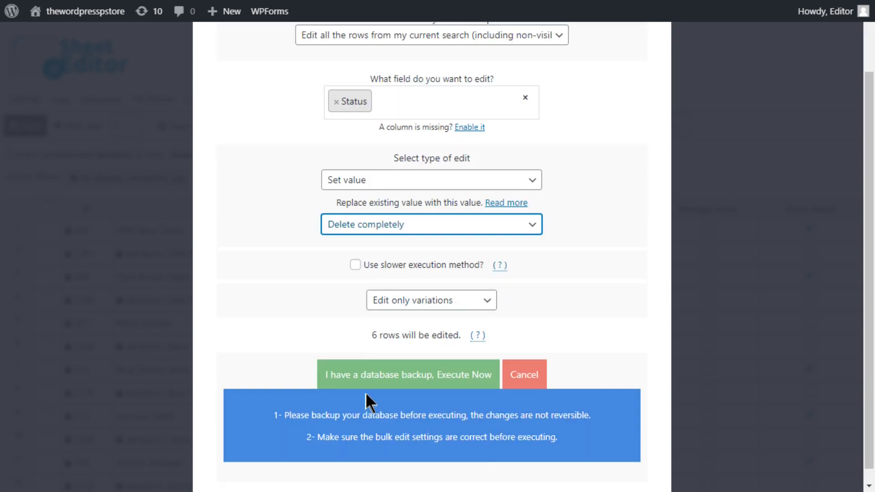
left_click(371, 377)
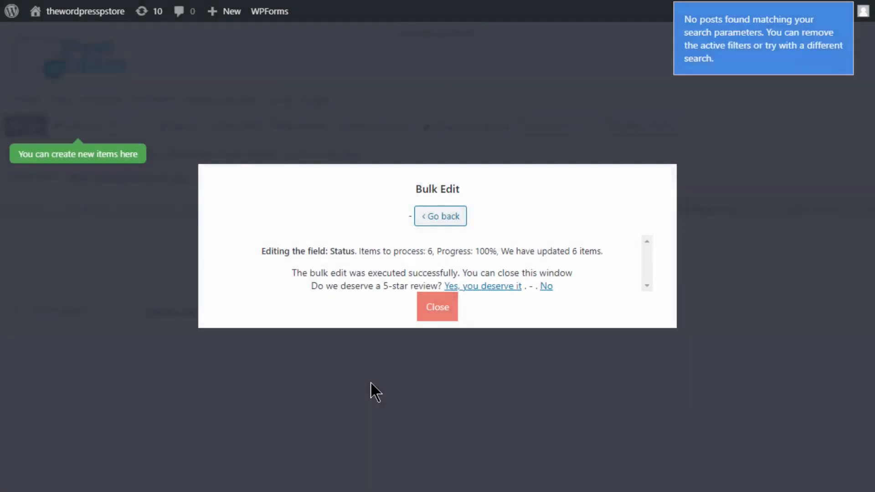
left_click(440, 312)
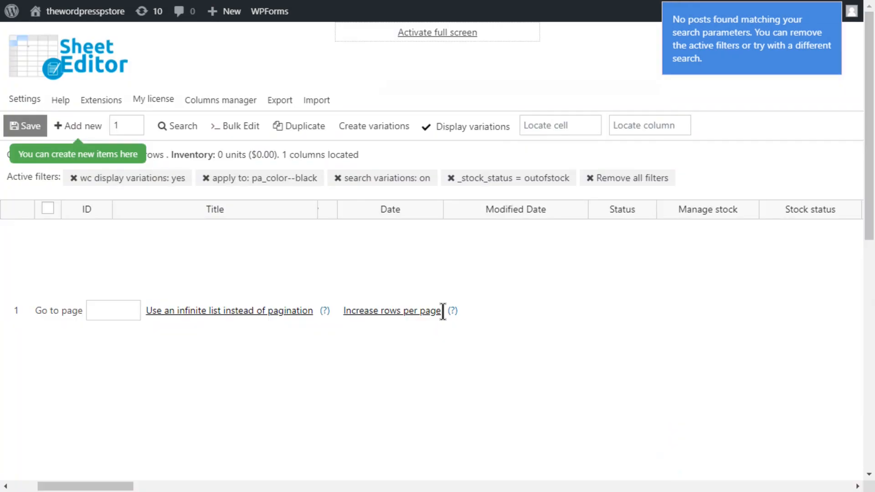